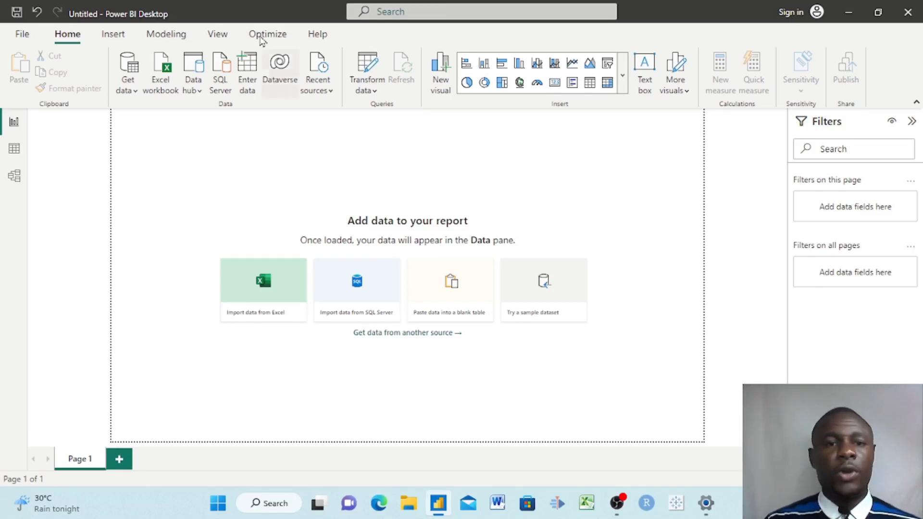
Check the installed version in the program's About information, and close it again
left_click(317, 36)
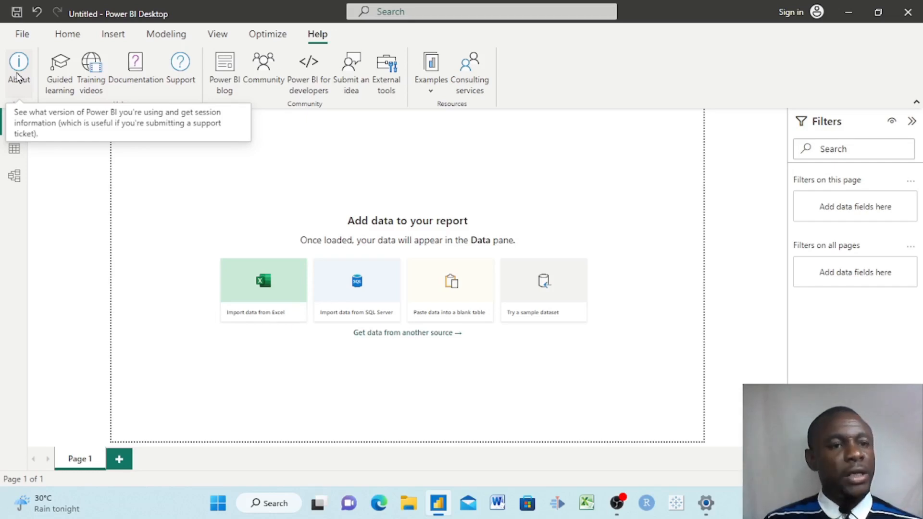
left_click(18, 72)
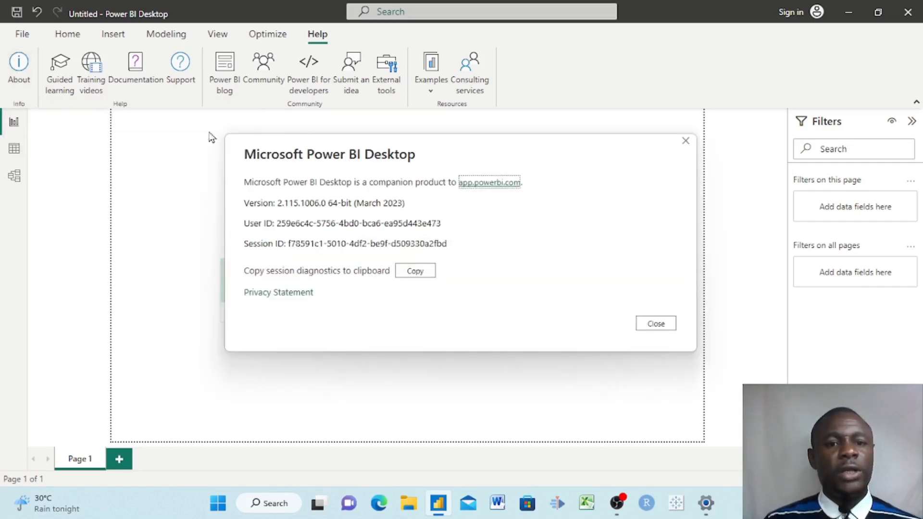
left_click_drag(580, 154, 594, 135)
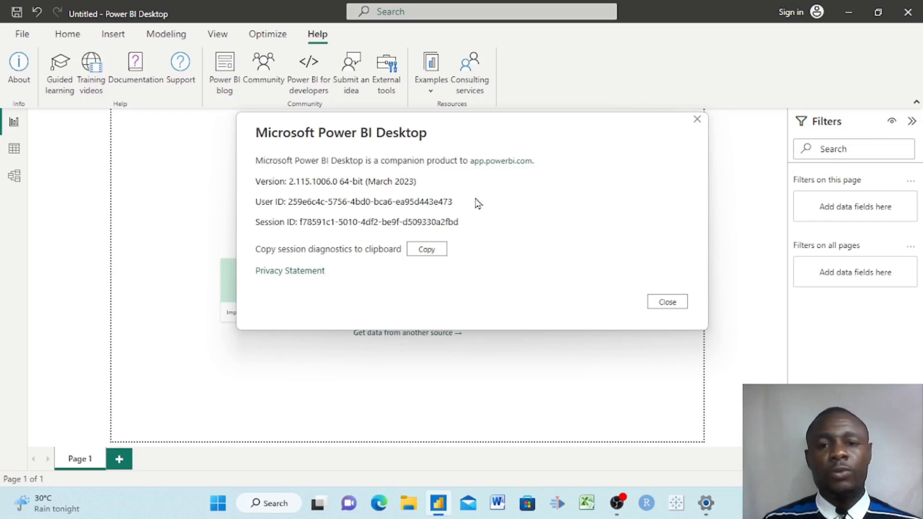
left_click(697, 120)
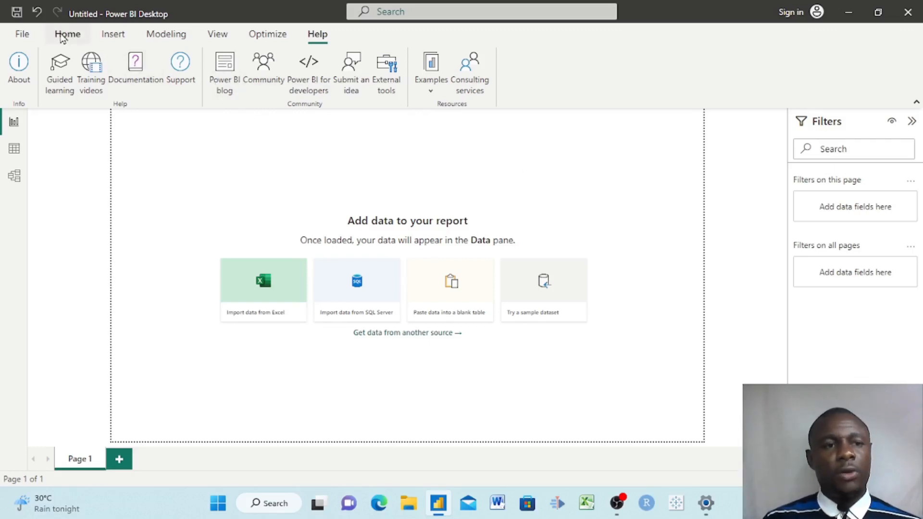
Collapse the Home ribbon to its compact layout and expand it again
left_click(62, 38)
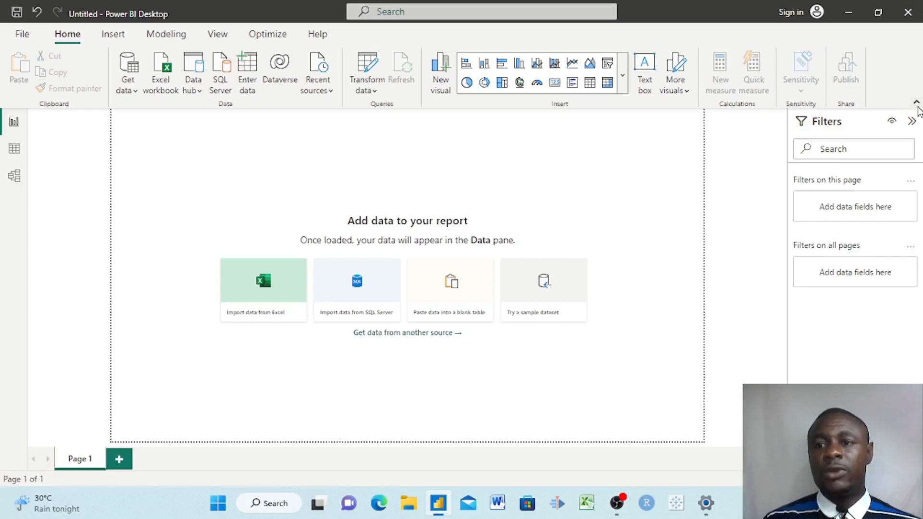
left_click(916, 104)
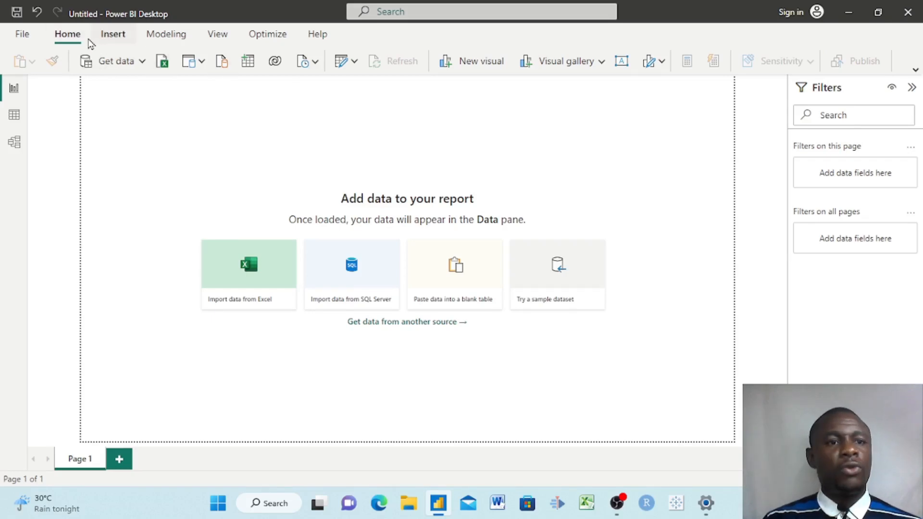
left_click(916, 71)
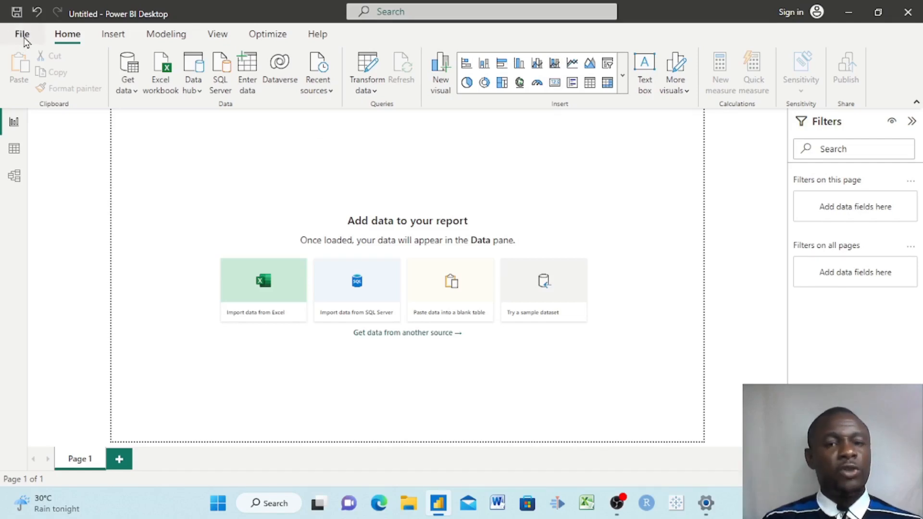
Review the full list of Preview features in the global options and close the options without changes
left_click(26, 38)
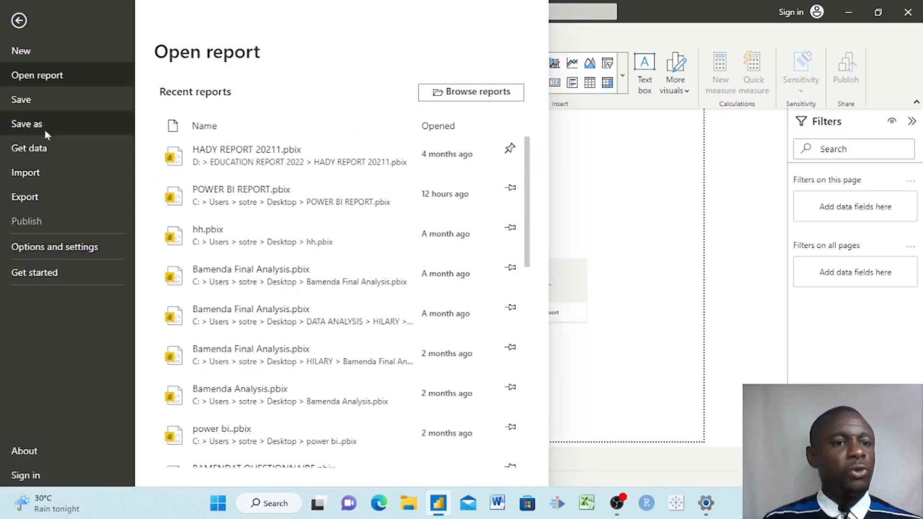
left_click(73, 250)
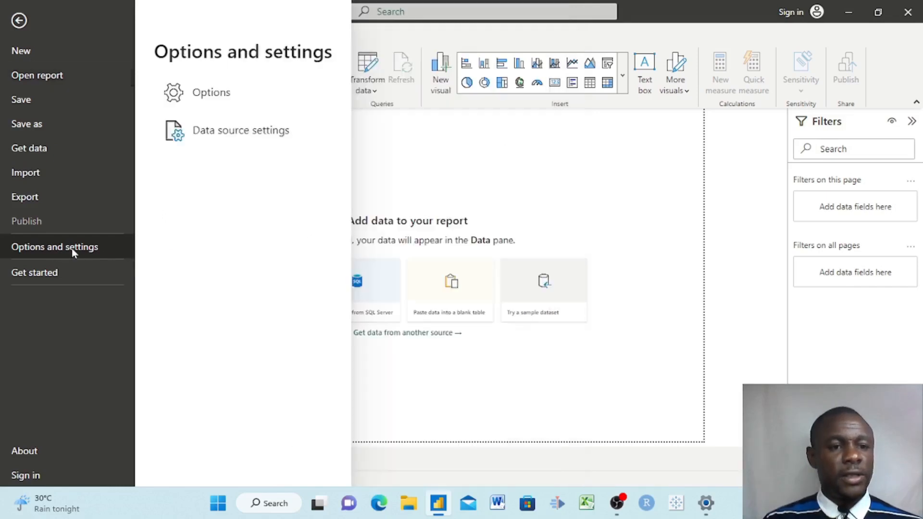
left_click(223, 103)
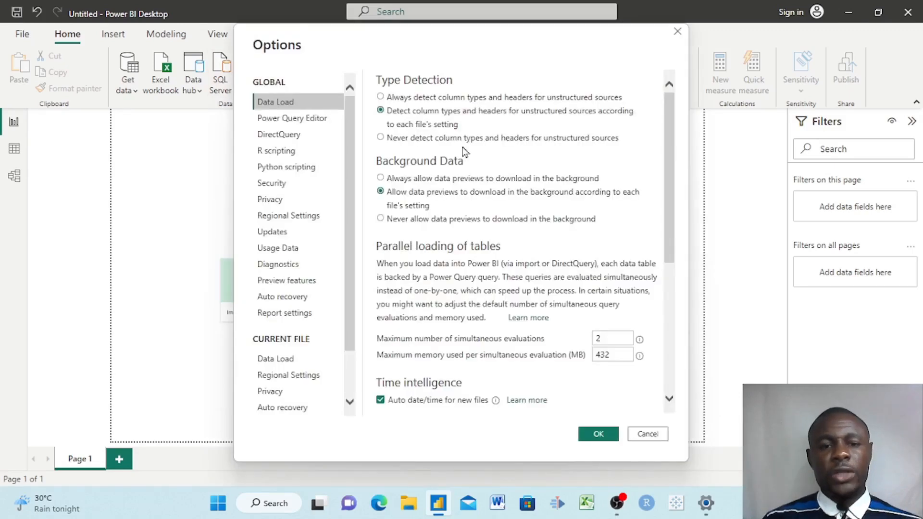
left_click(291, 284)
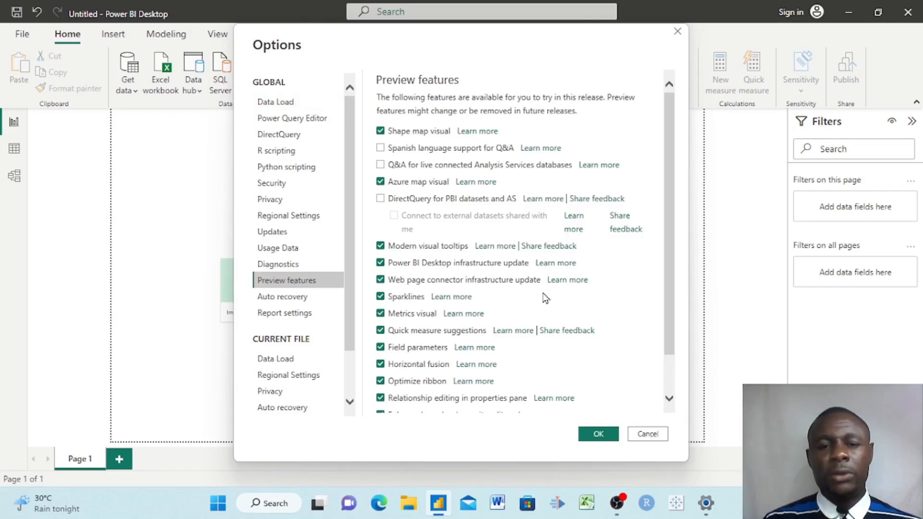
scroll(545, 298, "down", 1)
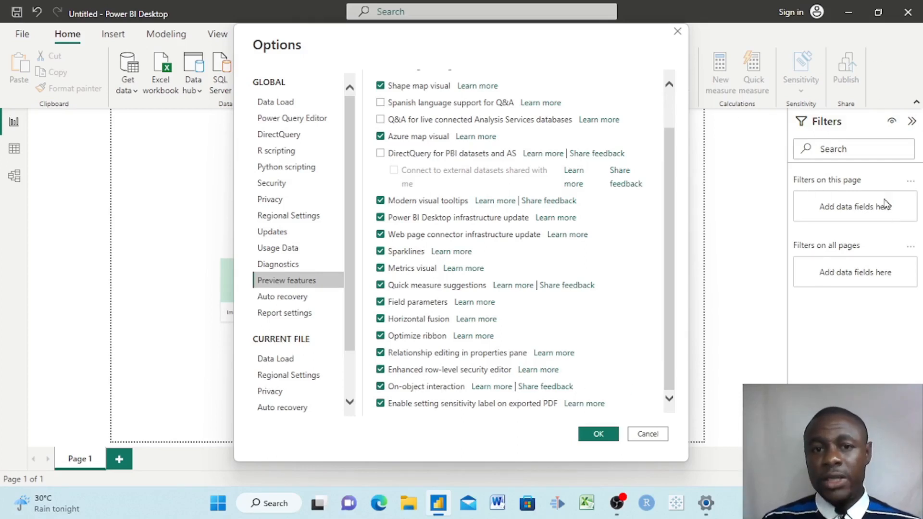
left_click_drag(604, 55, 490, 193)
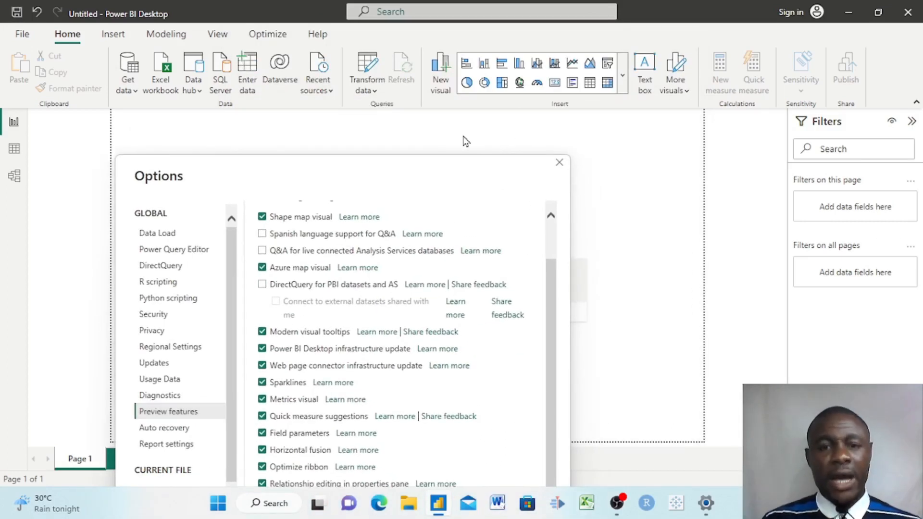
left_click_drag(465, 190, 558, 84)
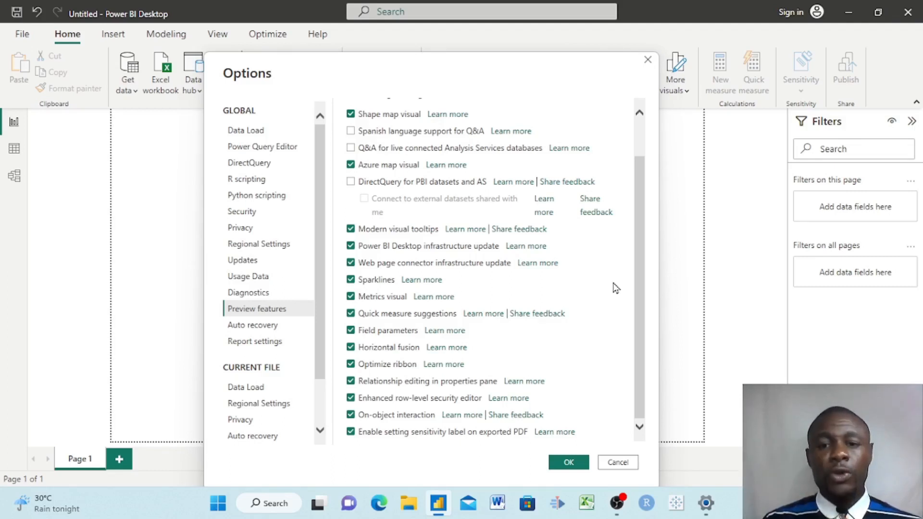
left_click(647, 61)
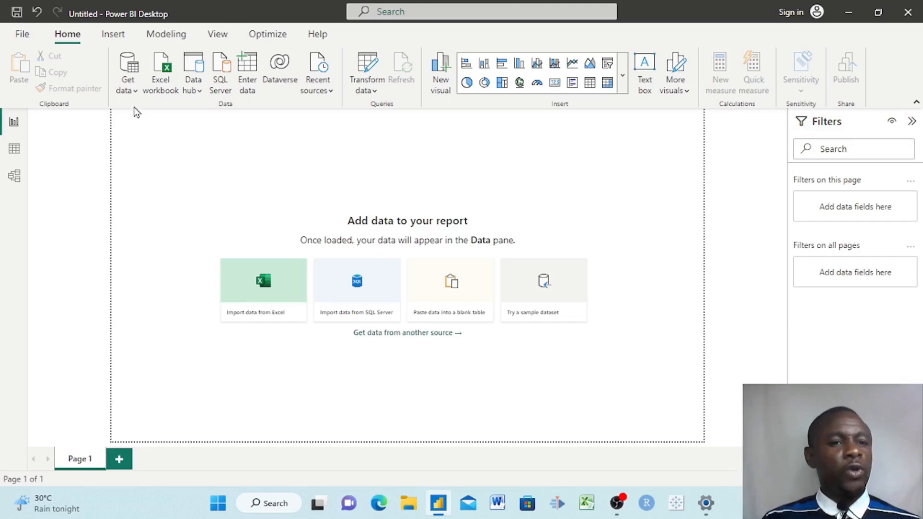
Connect to the Excel workbook R. on the Desktop as the data source
left_click(134, 94)
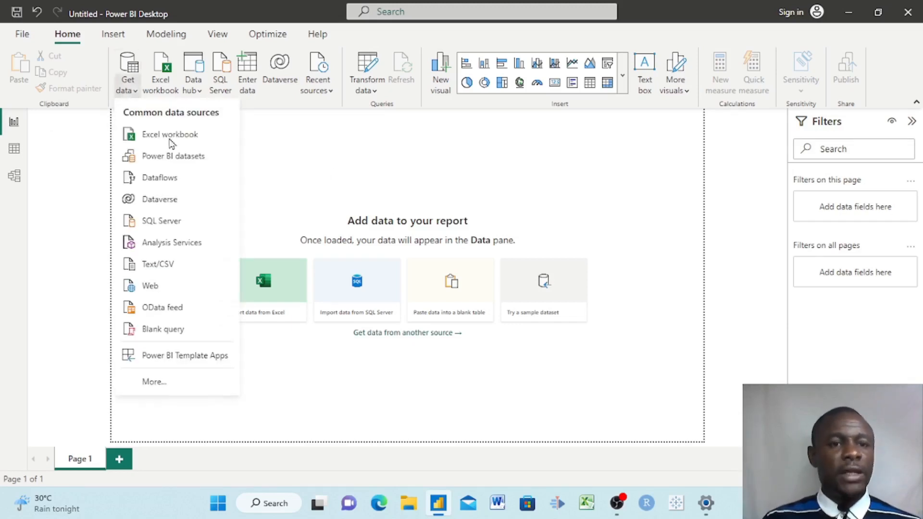
left_click(167, 137)
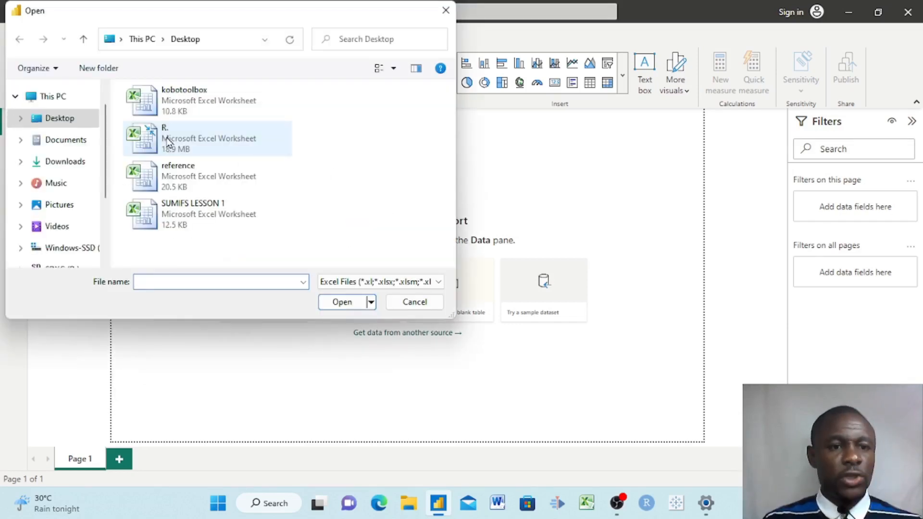
left_click(170, 145)
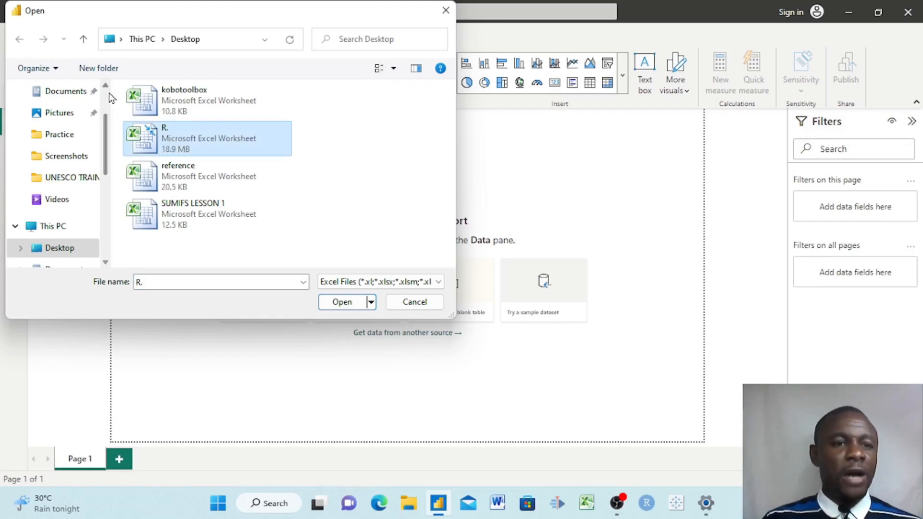
scroll(109, 98, "up", 2)
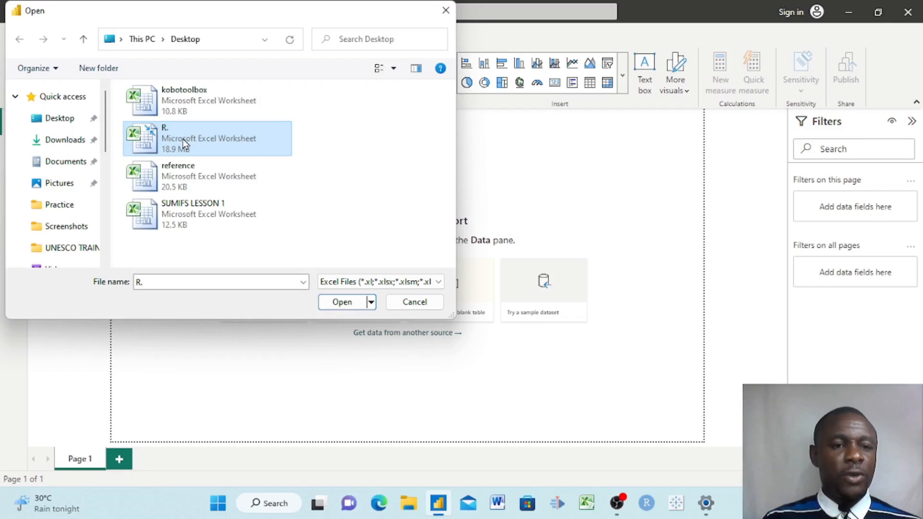
left_click(346, 301)
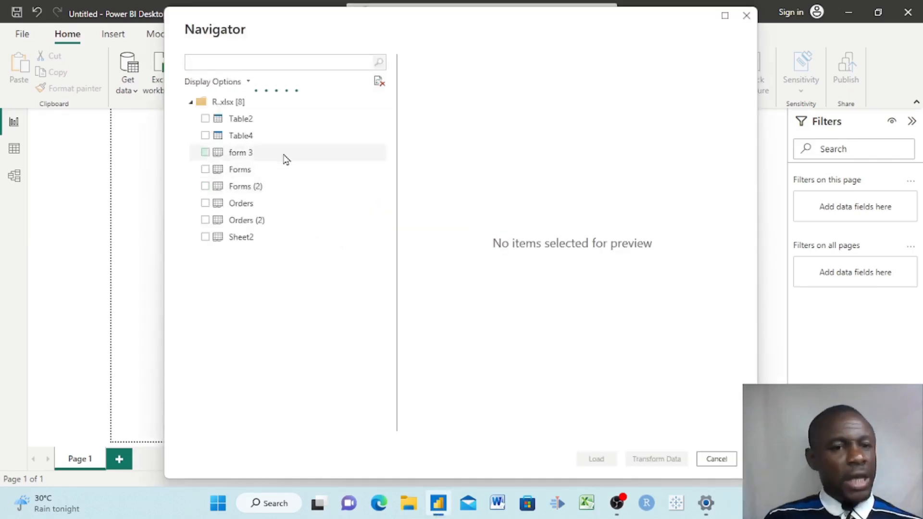
Preview the contents of the Forms and form 3 sheets in the workbook
left_click(206, 170)
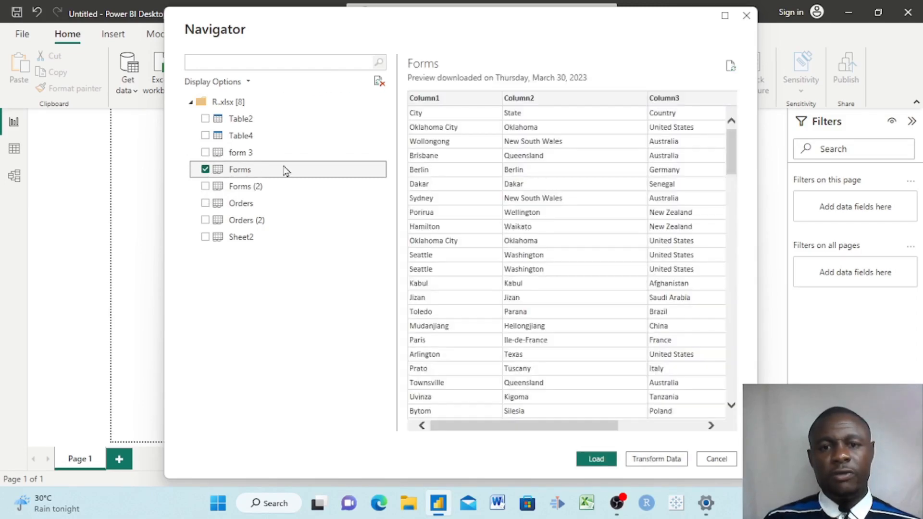
scroll(647, 213, "right", 3)
scroll(648, 213, "left", 3)
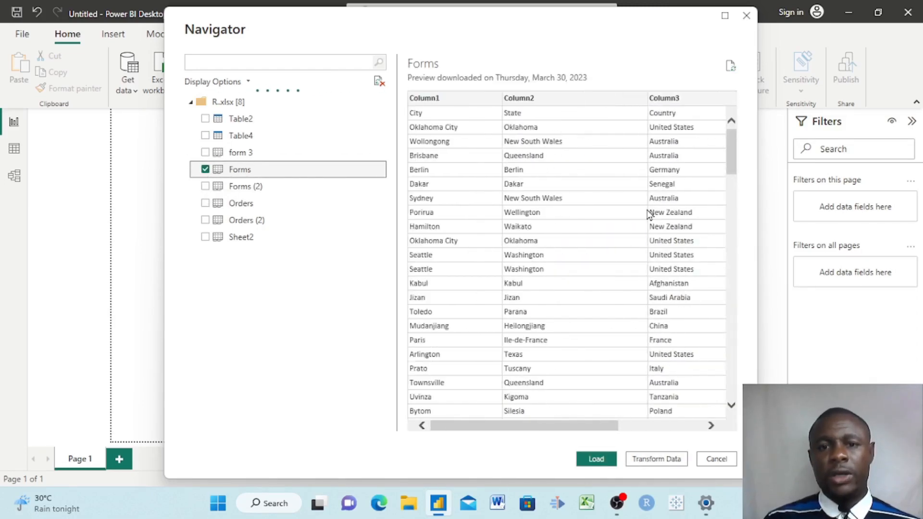
left_click(206, 153)
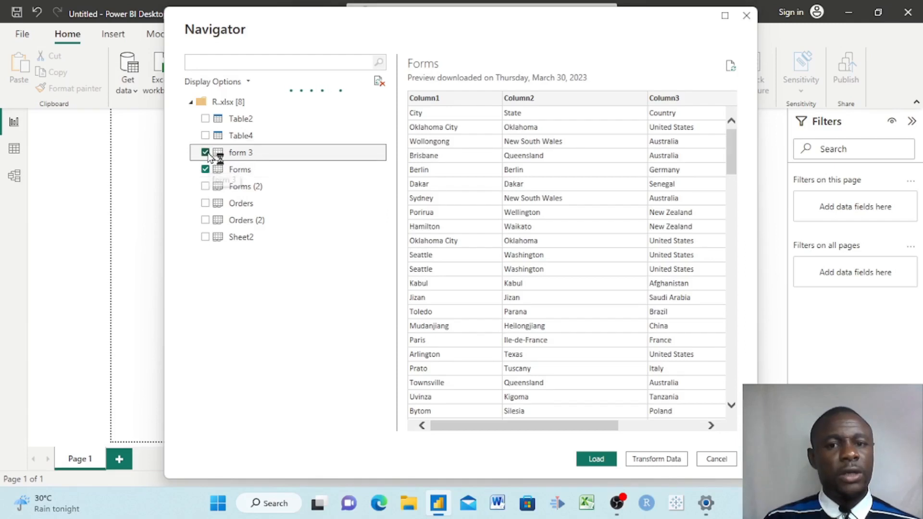
left_click(205, 169)
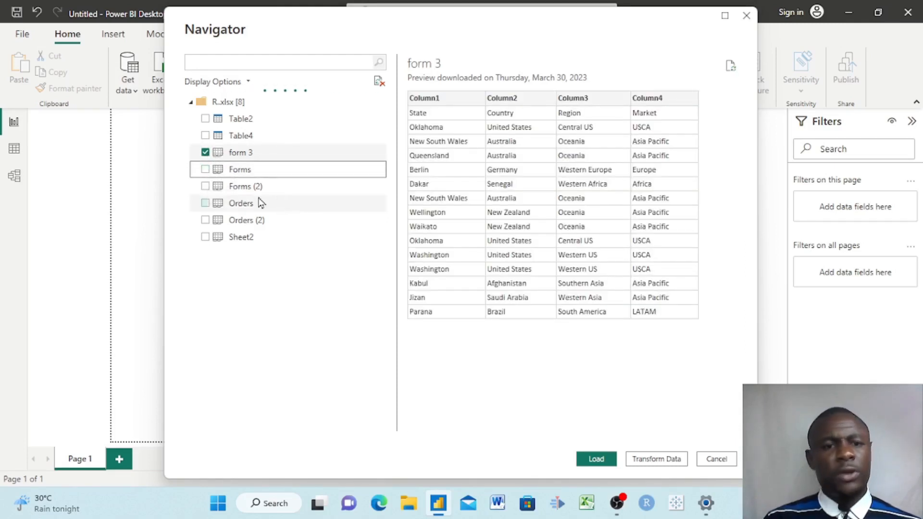
Choose only the Forms (2) sheet and open it in Power Query Editor for transformation
left_click(207, 187)
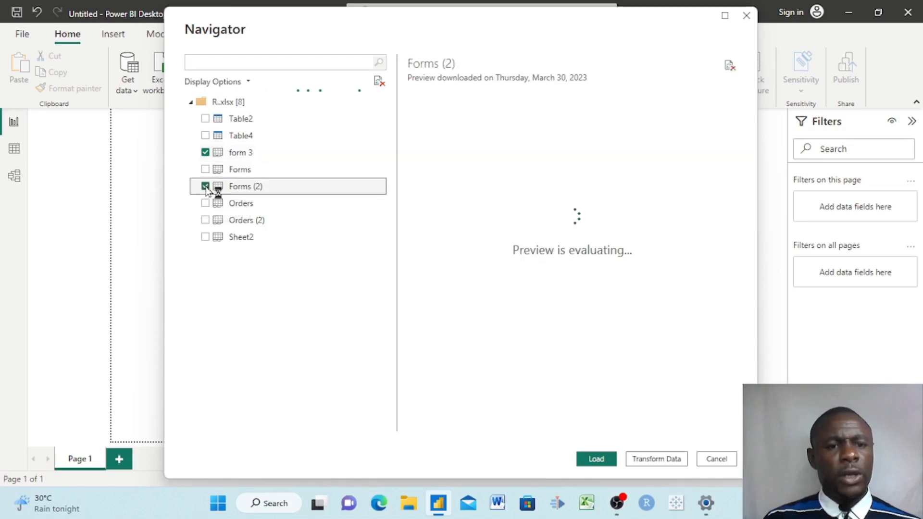
left_click(205, 152)
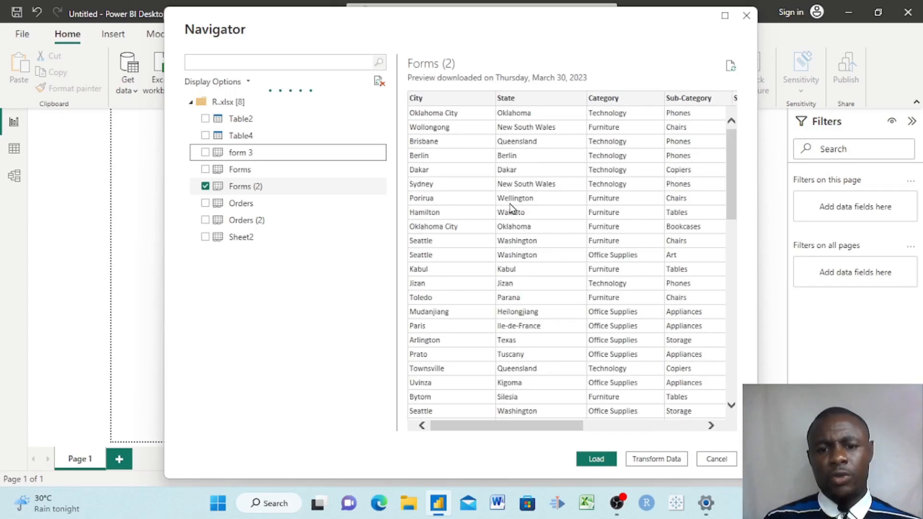
left_click(655, 463)
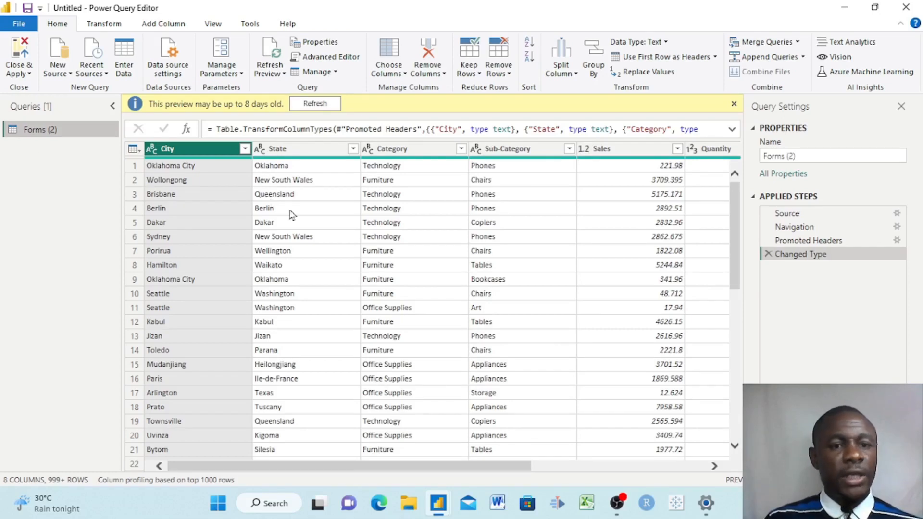
Look through the columns of the Forms (2) query and demote its column headers to the first row
scroll(336, 223, "right", 5)
scroll(354, 228, "left", 5)
scroll(353, 227, "right", 5)
scroll(353, 227, "left", 5)
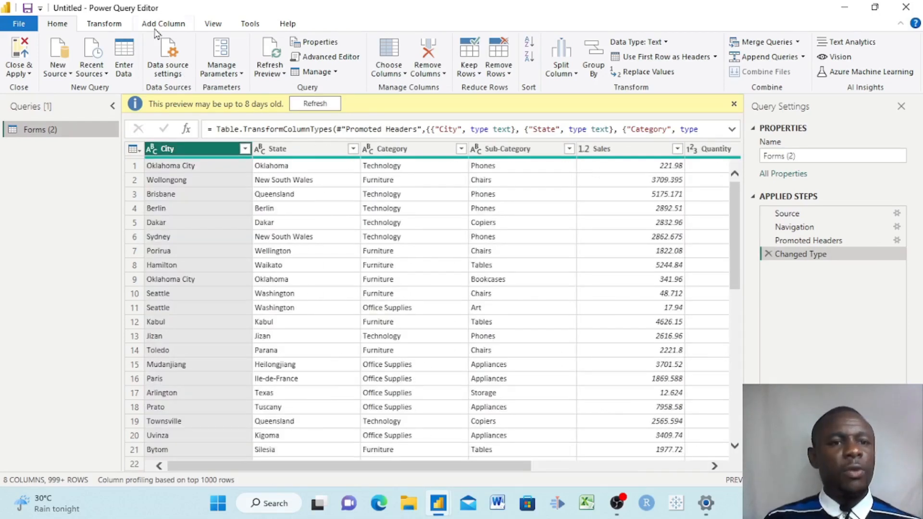
left_click(107, 25)
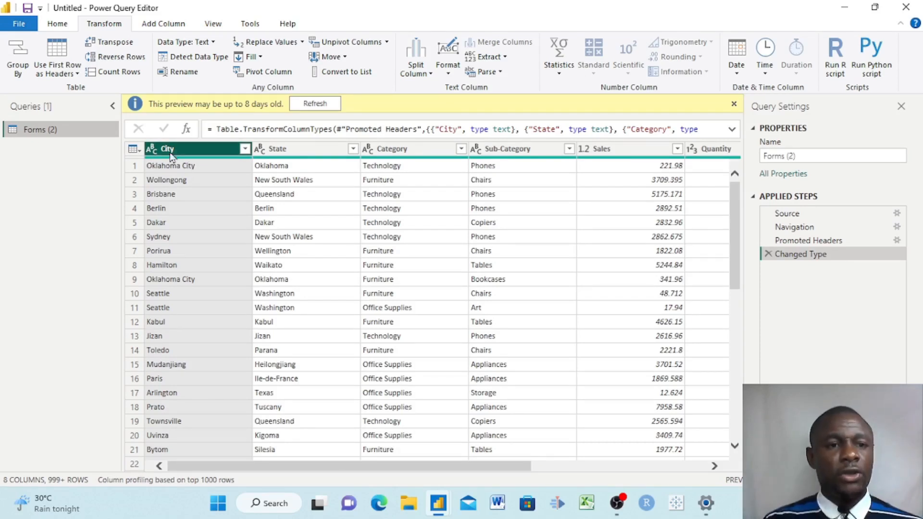
left_click(78, 73)
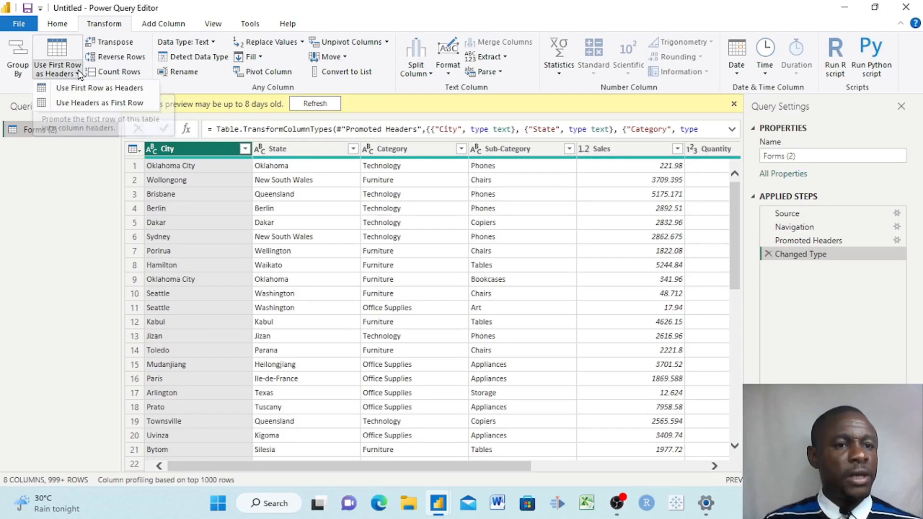
left_click(106, 103)
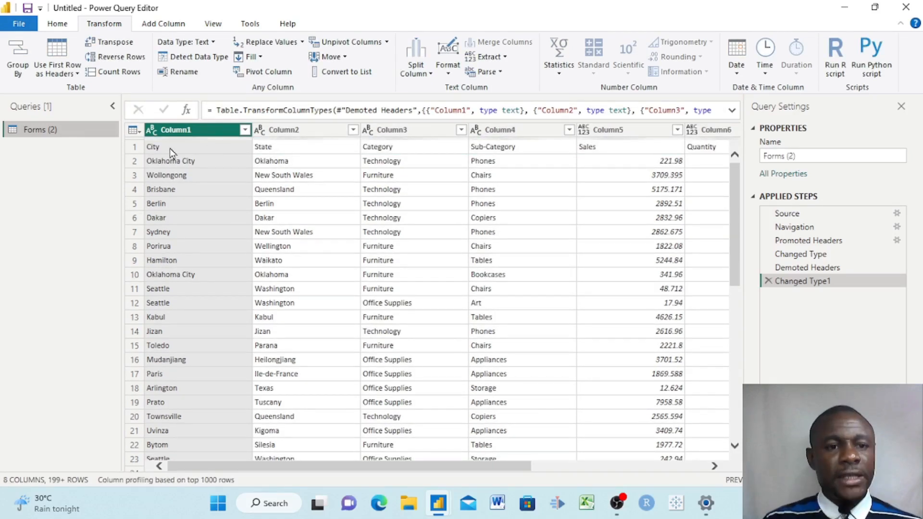
Promote the first row of the Forms (2) query, holding City, State, Category and the other field names, to column headers
left_click(298, 148)
left_click(399, 150)
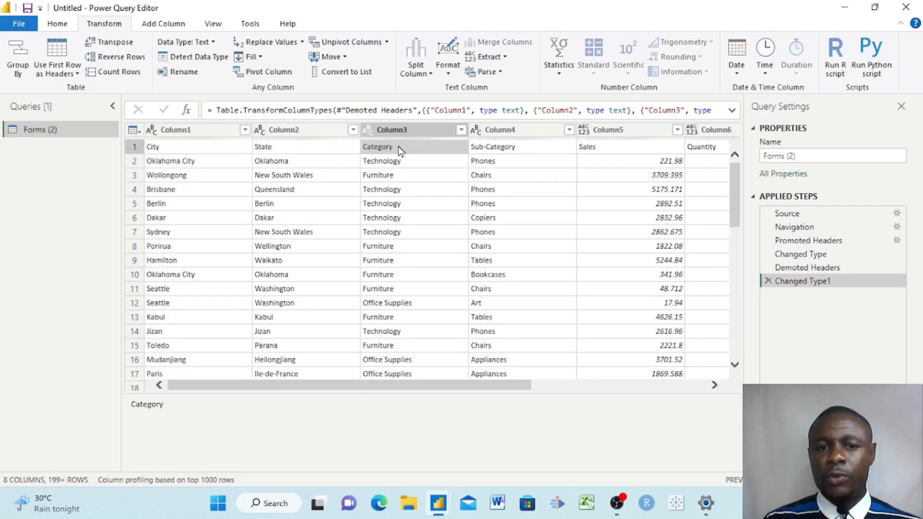
left_click(500, 153)
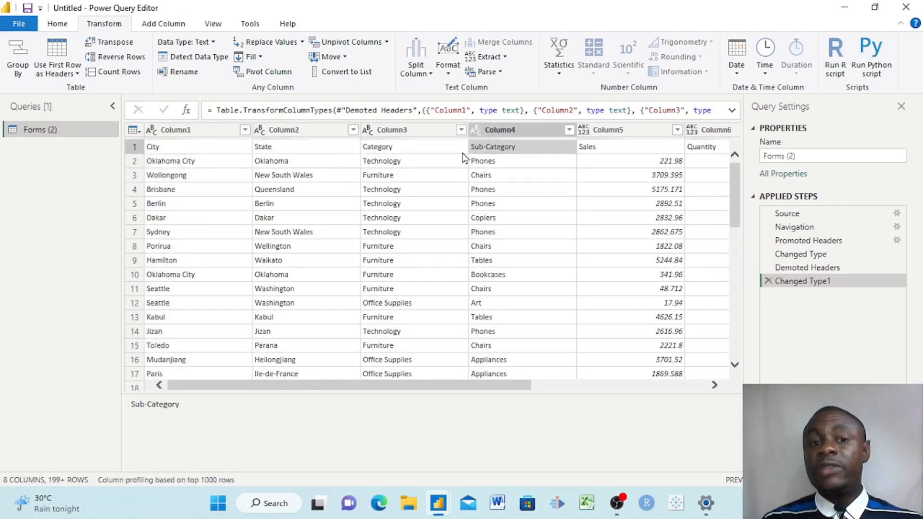
left_click(303, 153)
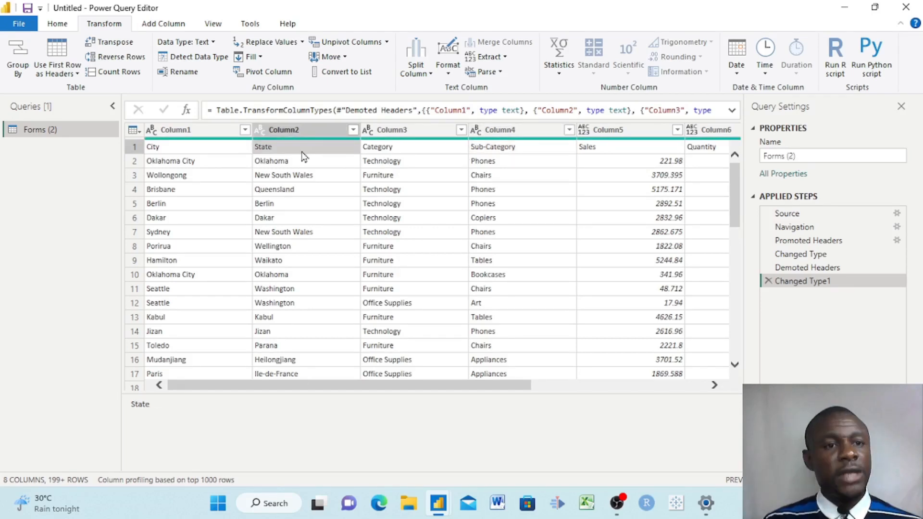
left_click(77, 73)
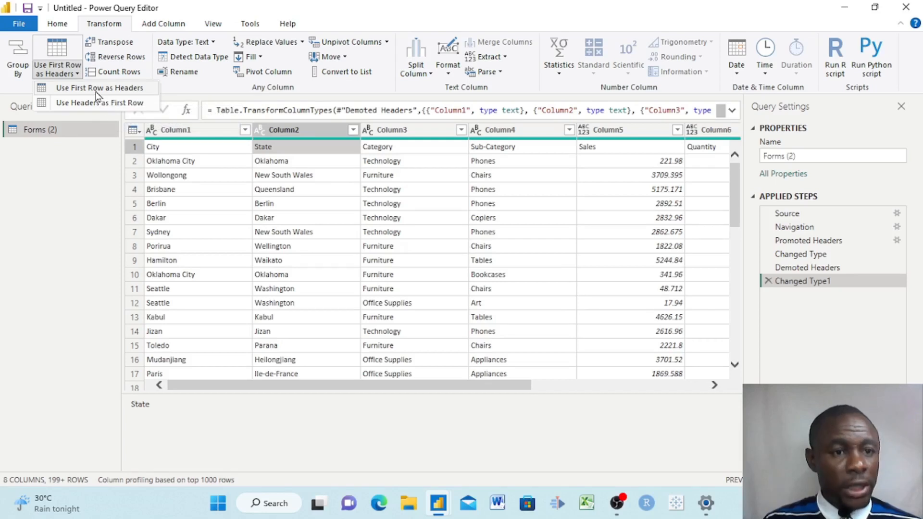
left_click(96, 89)
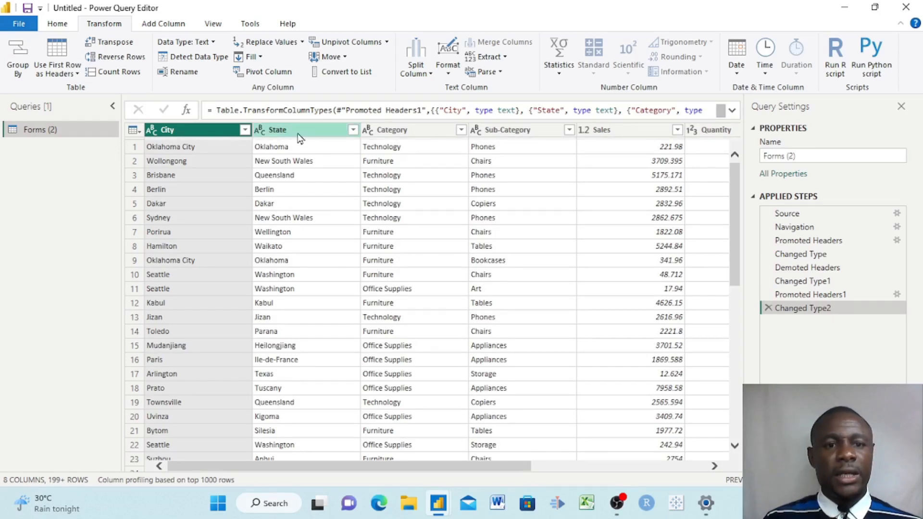
Check the promoted column headers across Forms (2), then close Power Query Editor and apply the changes to the report
left_click(403, 130)
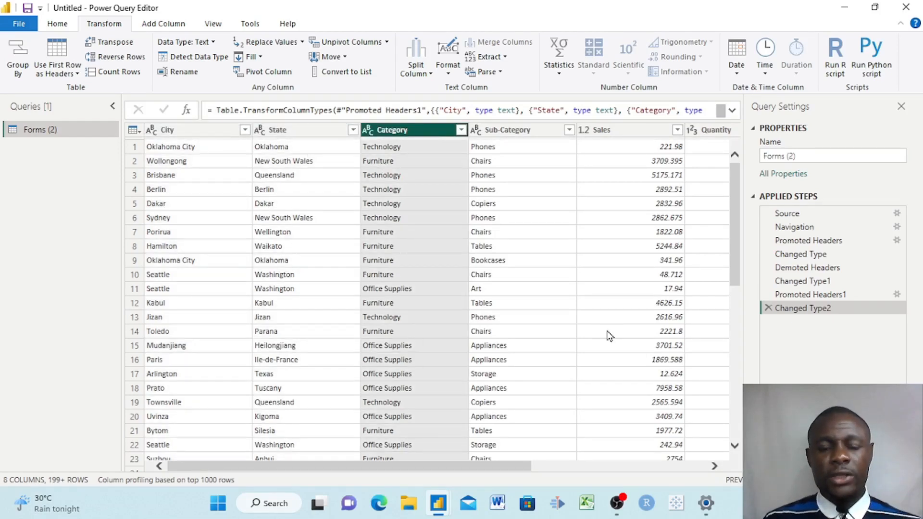
left_click(502, 127)
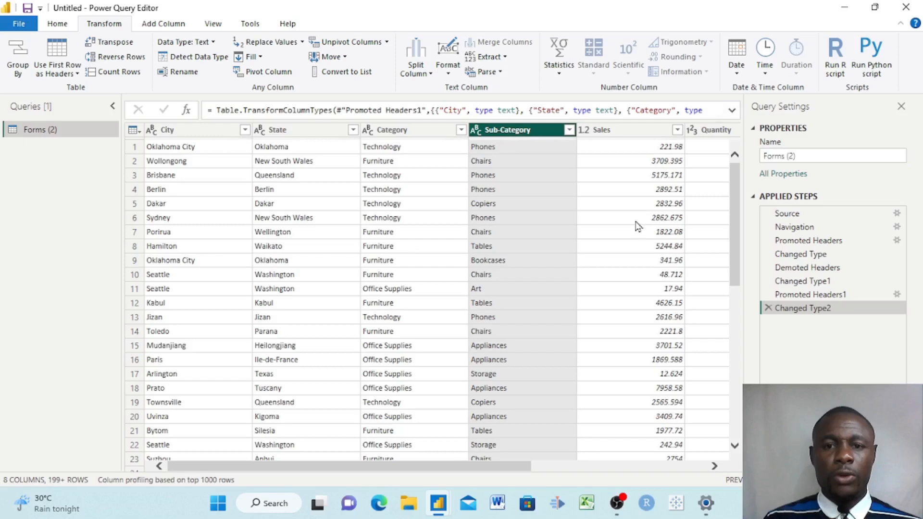
scroll(613, 291, "right", 3)
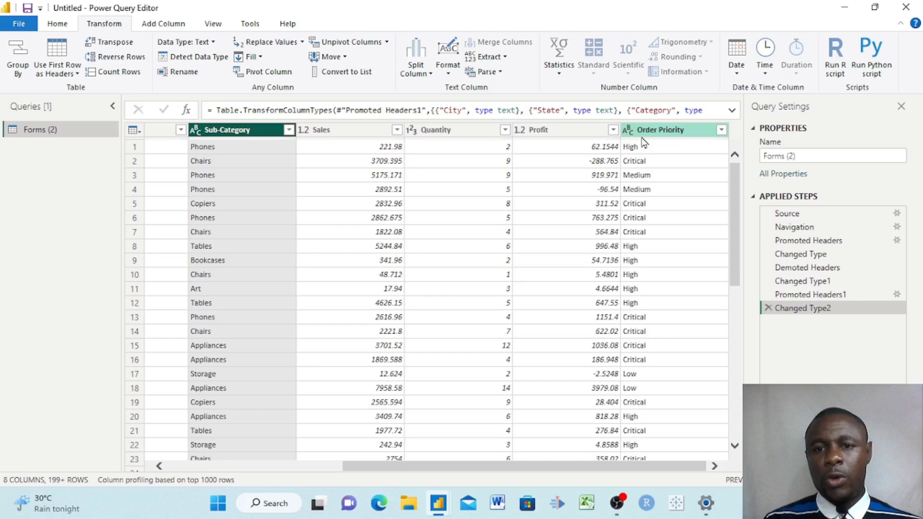
scroll(421, 153, "left", 3)
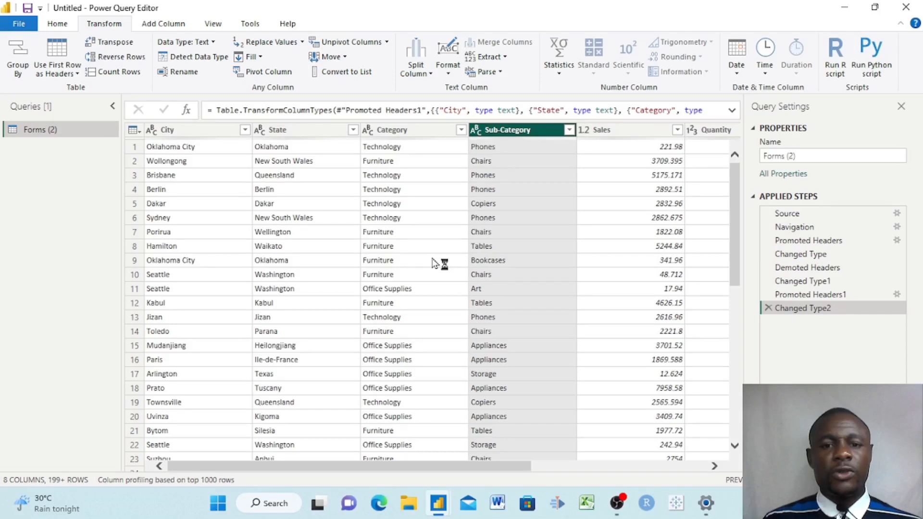
left_click(25, 74)
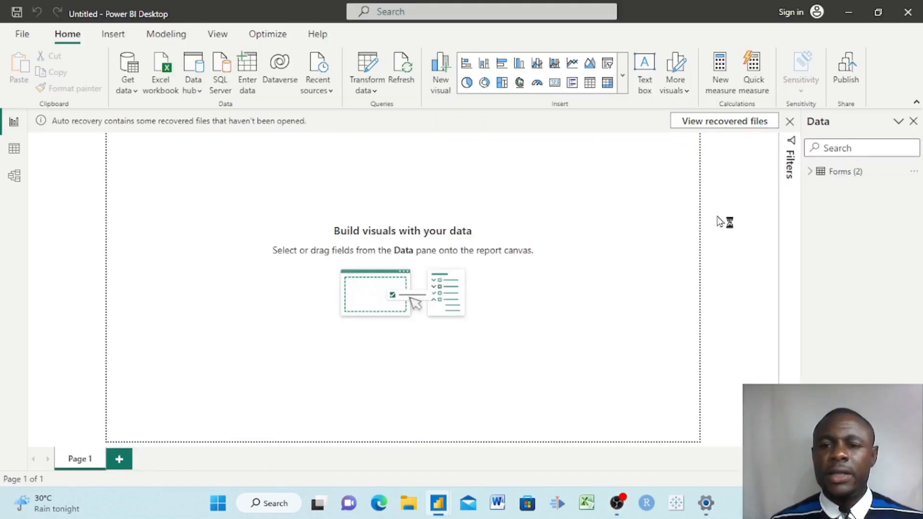
Create a visual on Page 1 showing Profit by Category from the Forms (2) table's fields
left_click(810, 172)
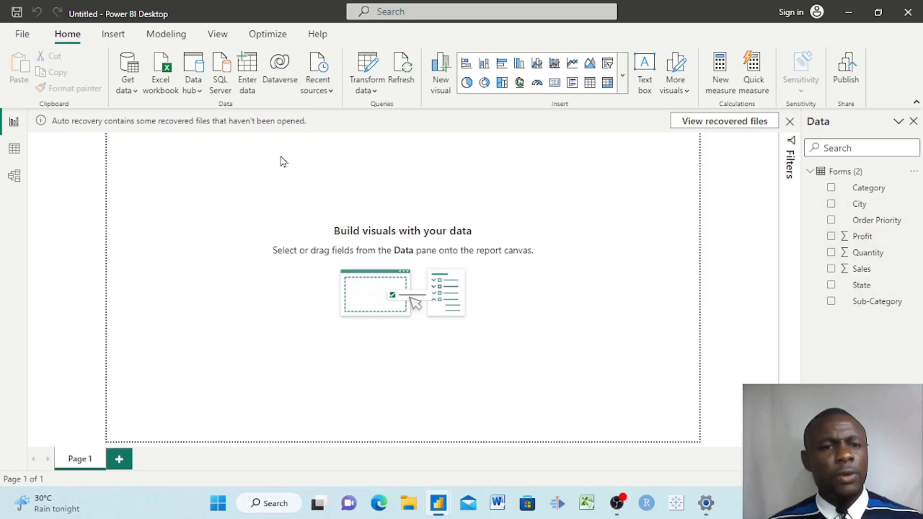
left_click(113, 35)
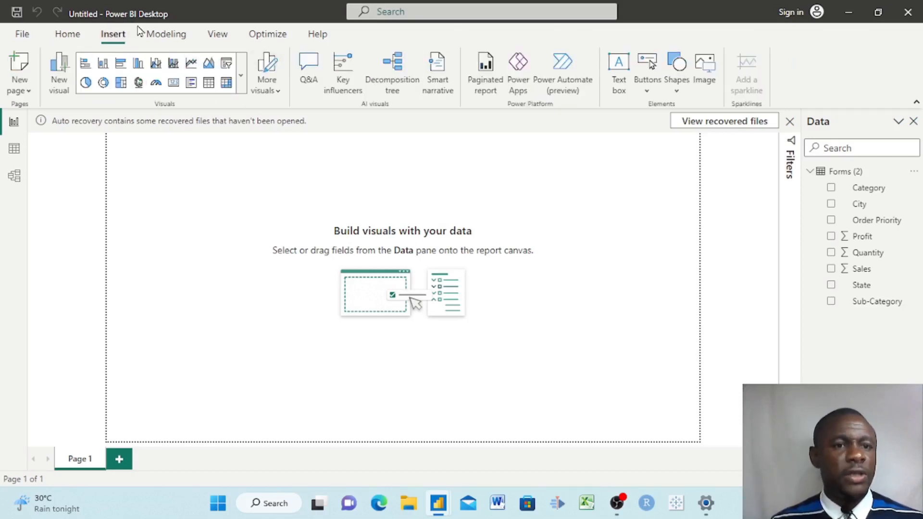
left_click(72, 39)
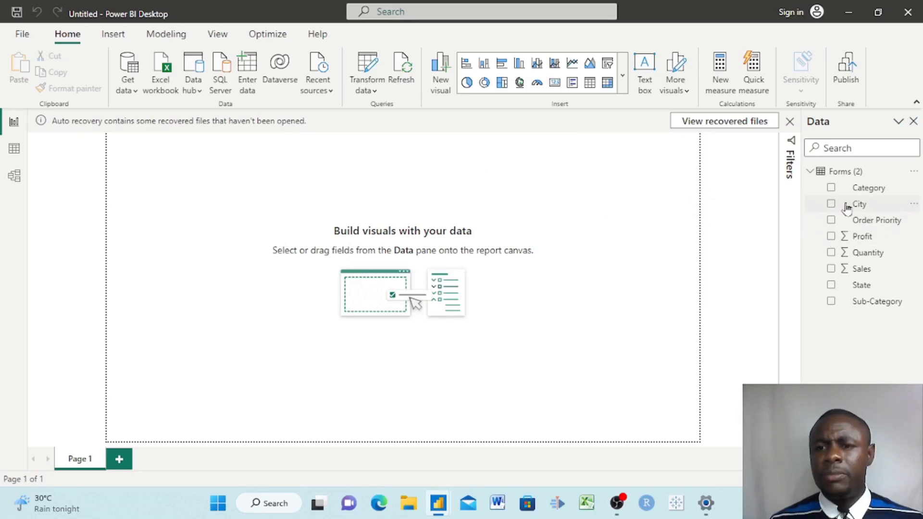
left_click(831, 190)
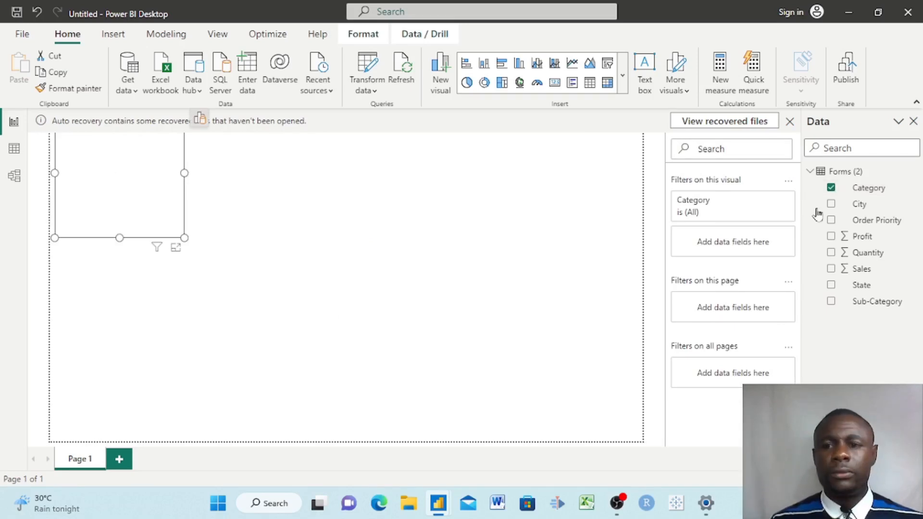
left_click(831, 237)
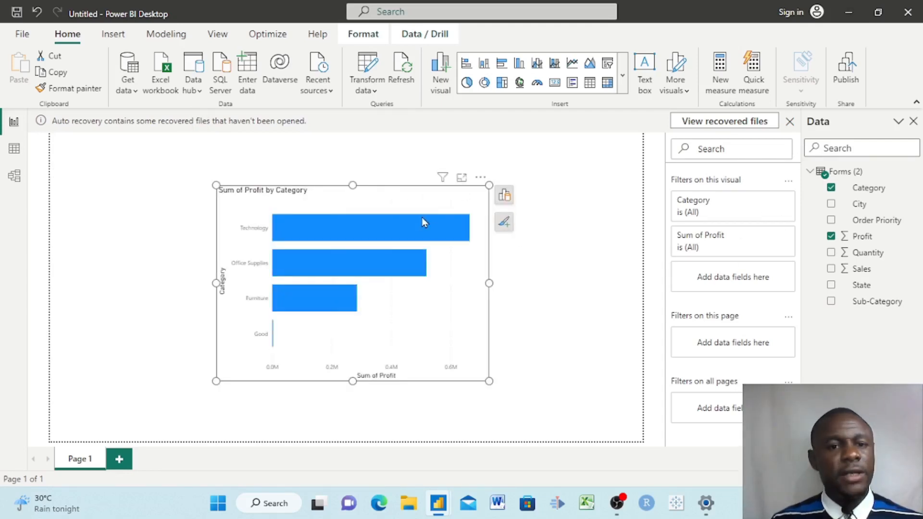
Change the Profit by Category visual to a stacked column chart
left_click(506, 198)
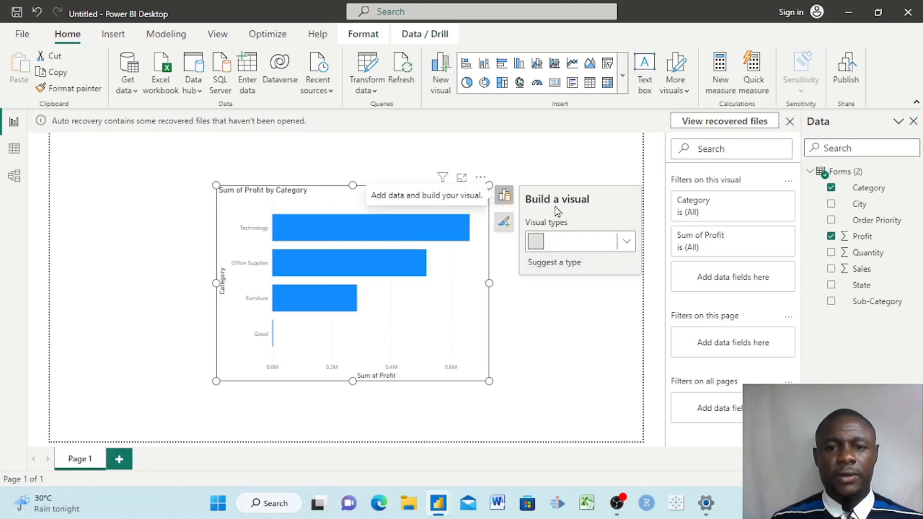
left_click(627, 242)
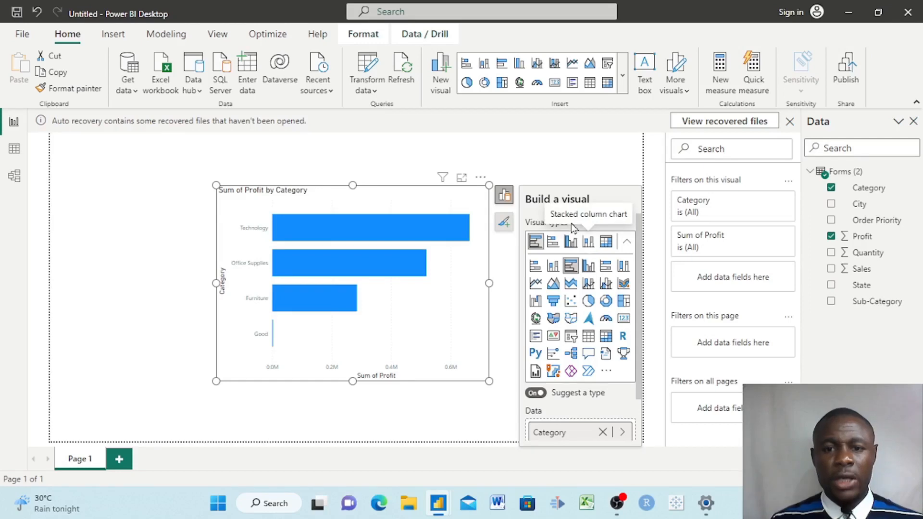
left_click(589, 244)
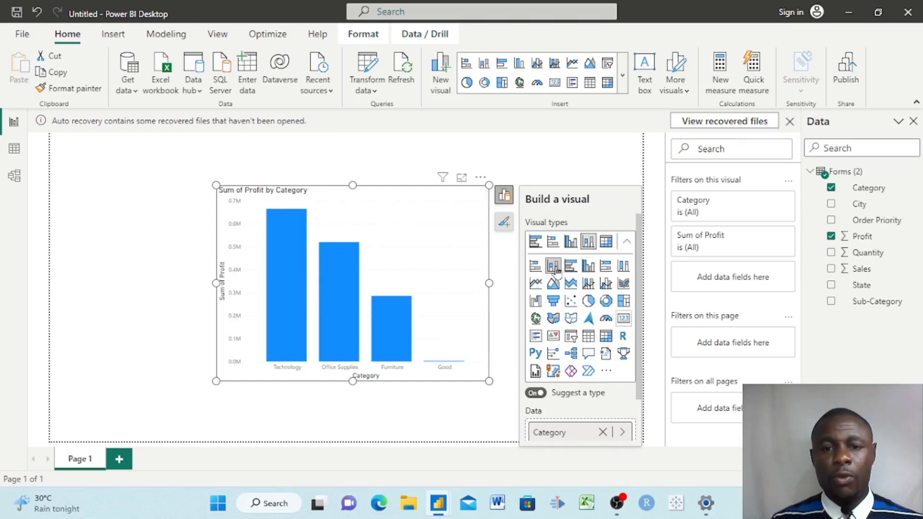
Add data labels to the Profit by Category column chart, and hide its X-axis and show it again
left_click(504, 196)
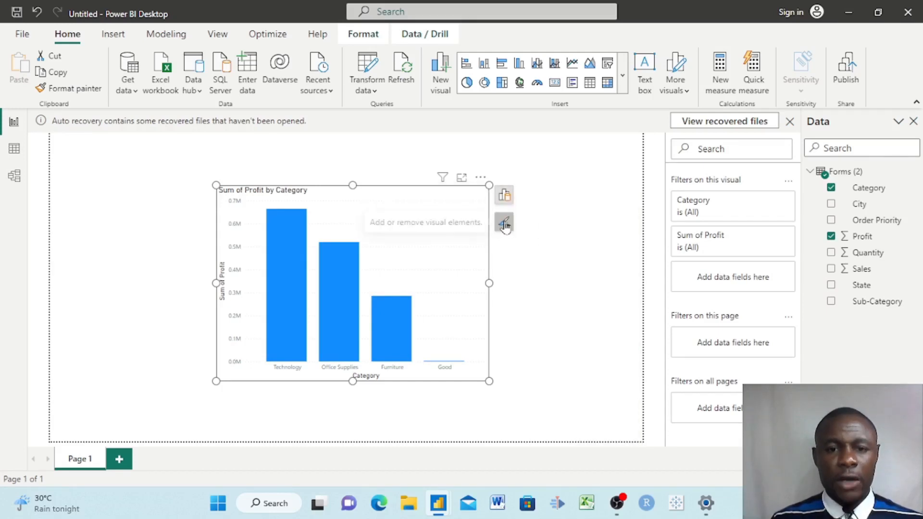
left_click(504, 222)
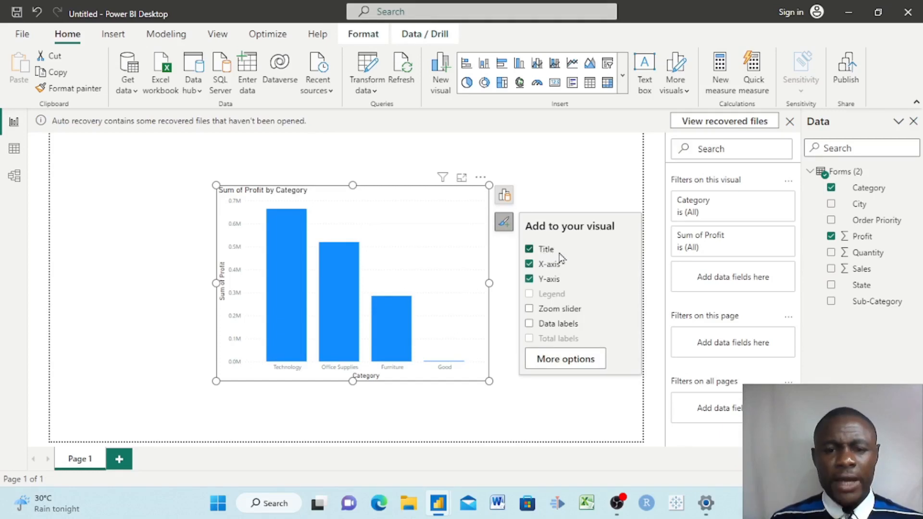
left_click(530, 325)
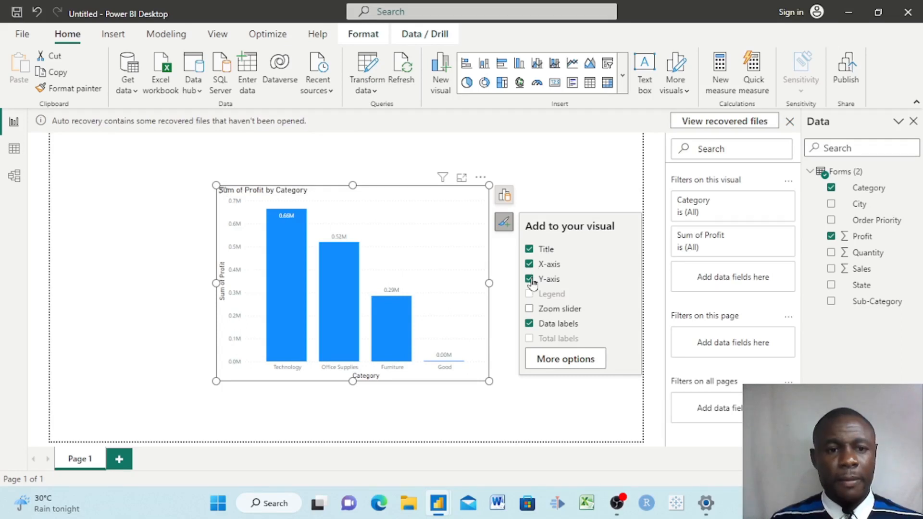
left_click(529, 264)
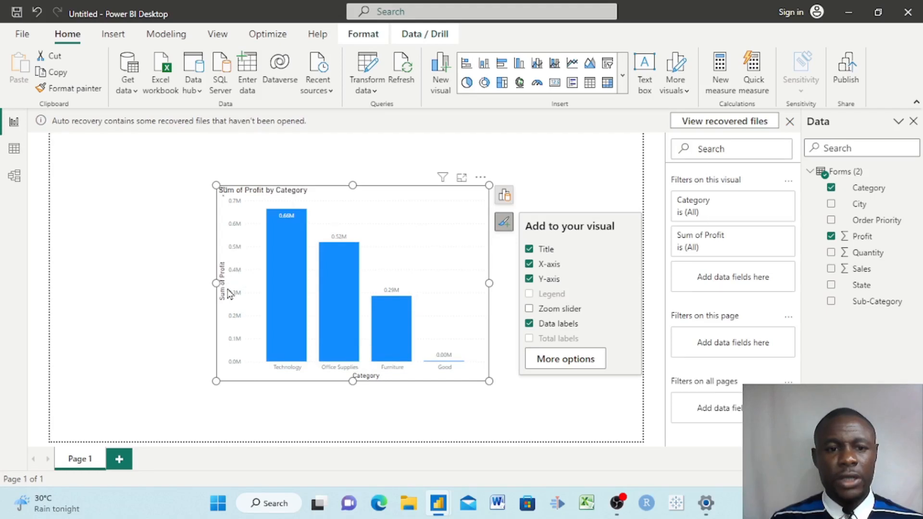
left_click(529, 264)
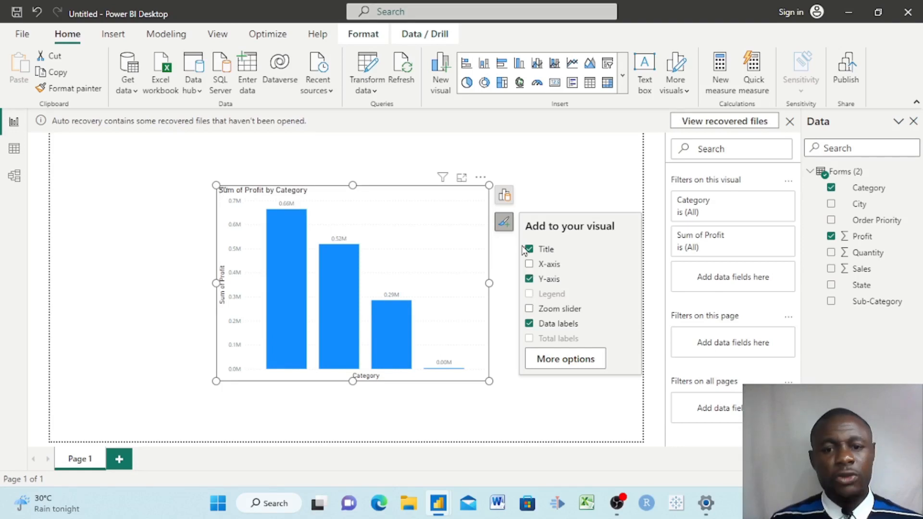
Add a zoom slider to the column chart and try it by narrowing the Y-axis range and restoring the full range
left_click(531, 310)
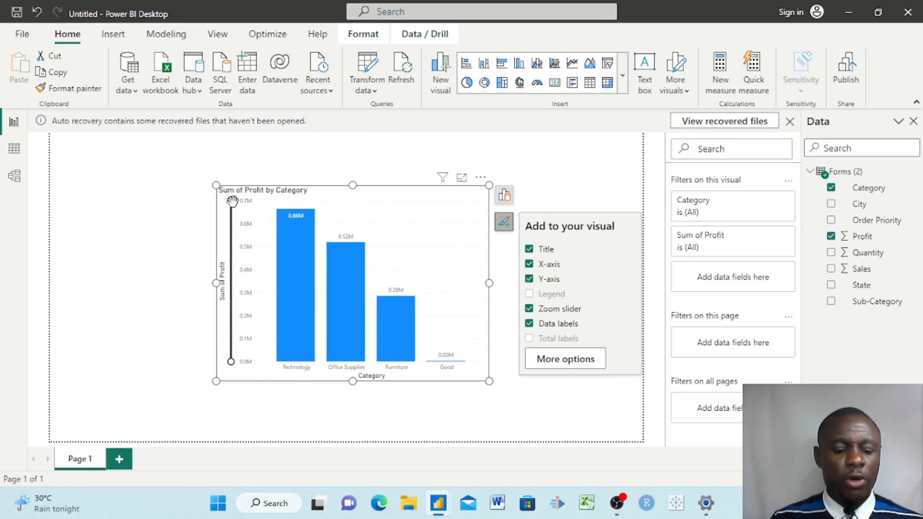
left_click_drag(232, 208, 253, 233)
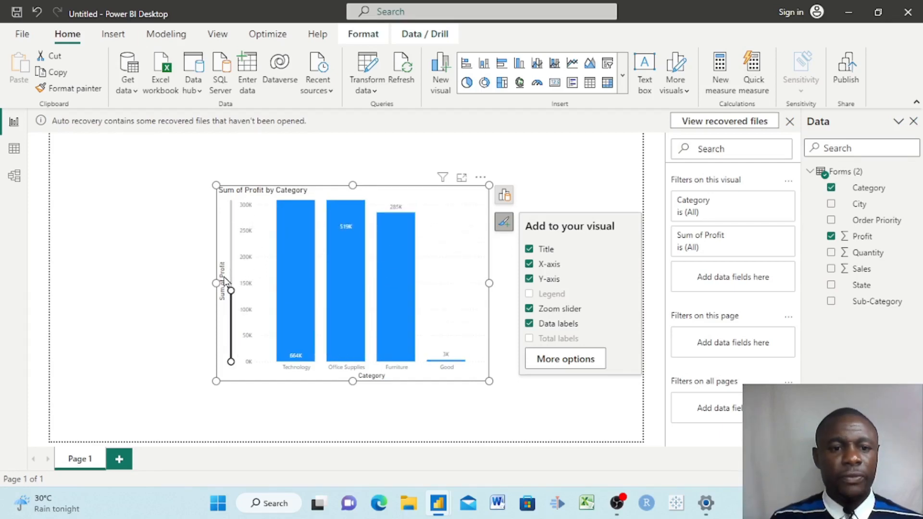
left_click_drag(231, 291, 232, 226)
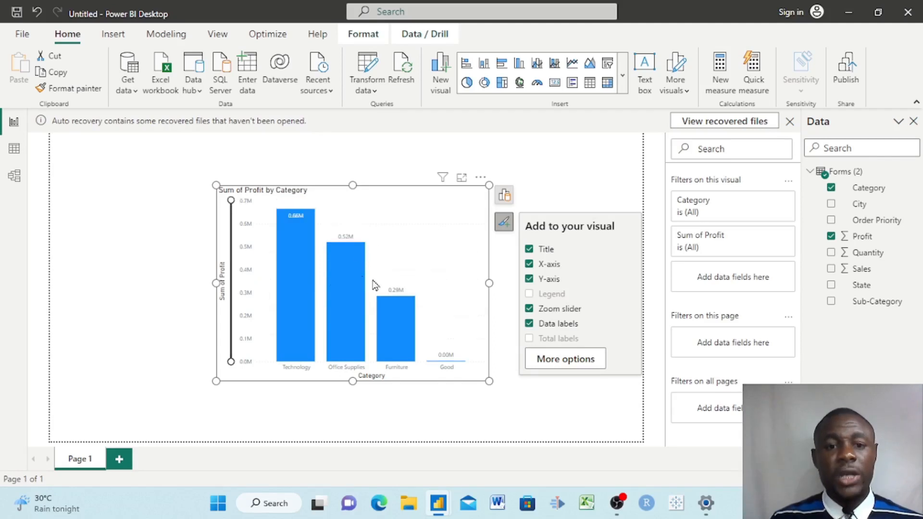